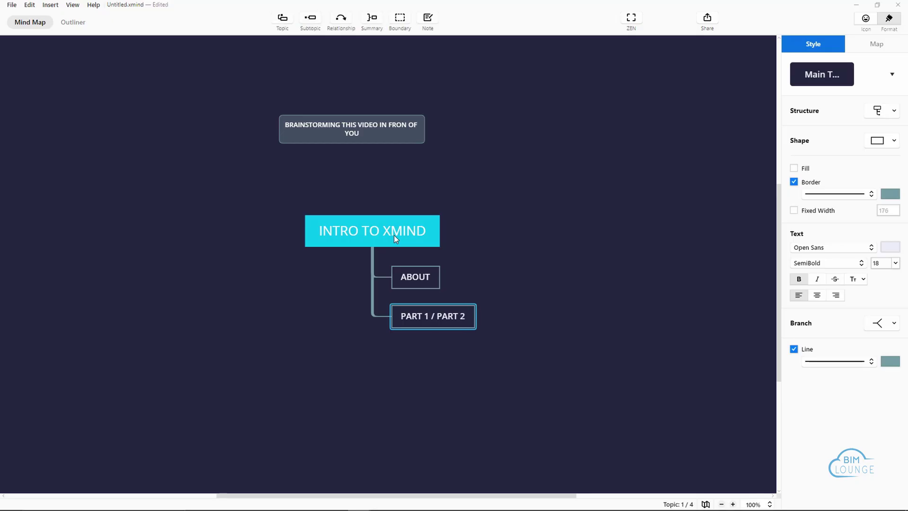
# - Add a sibling topic named DISCLAIMER below PART 1 / PART 2
pyautogui.press('Return')
pyautogui.press('Return')
pyautogui.write('DI')
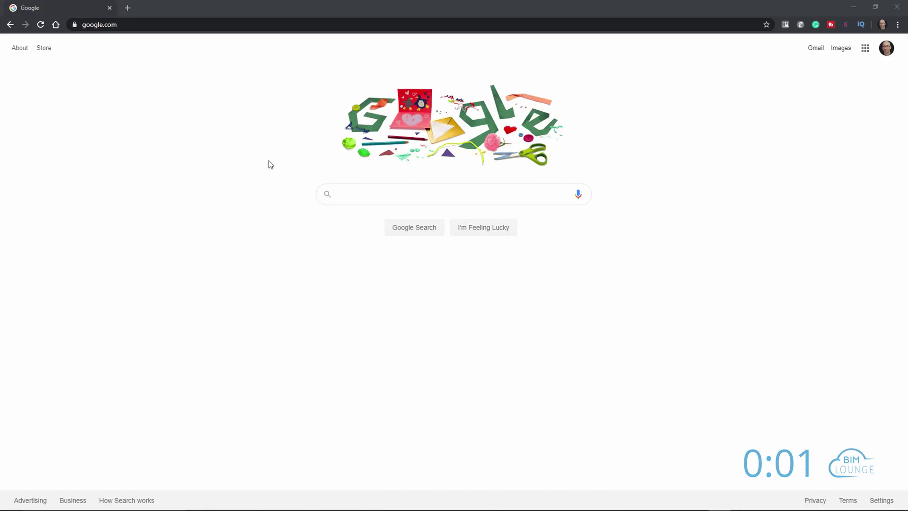
# - Google 'xmind', open XMind's Download page, view the Mobile tab, then return to XMind 2020
pyautogui.click(157, 25)
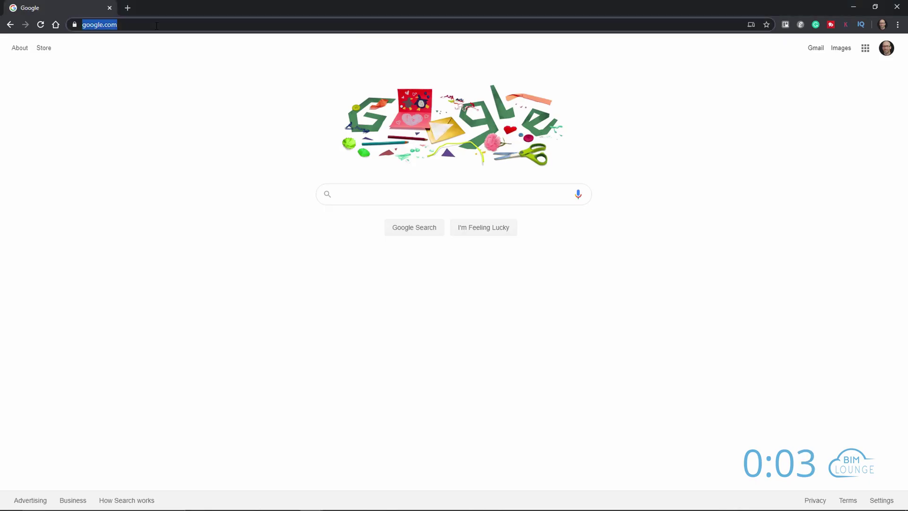
pyautogui.write('xmind.net/share/')
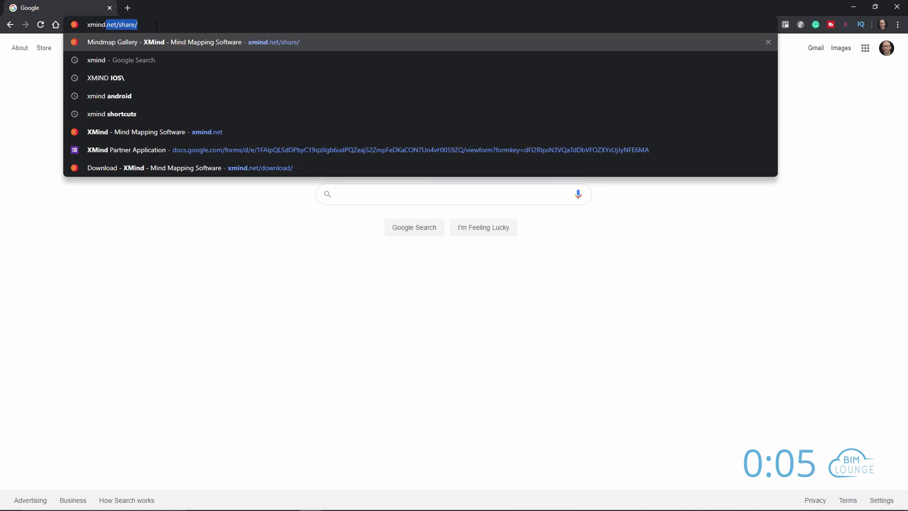
pyautogui.click(132, 60)
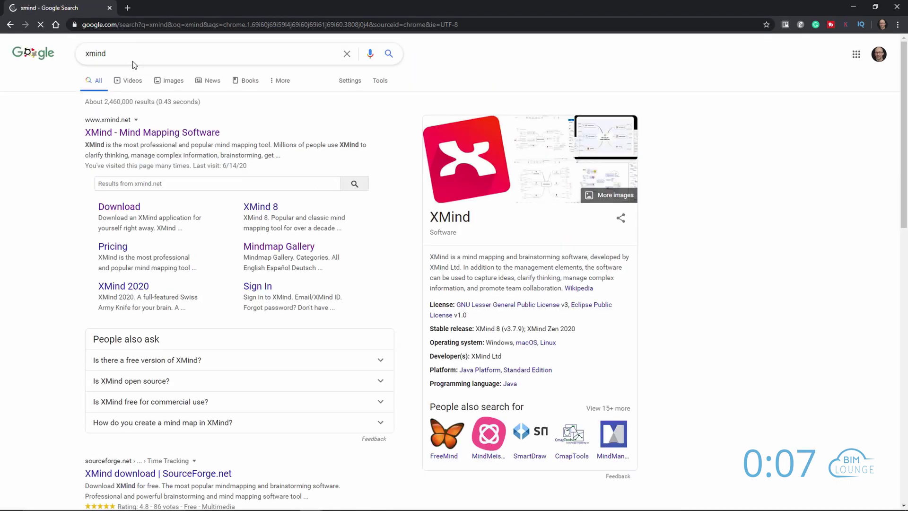
pyautogui.click(119, 206)
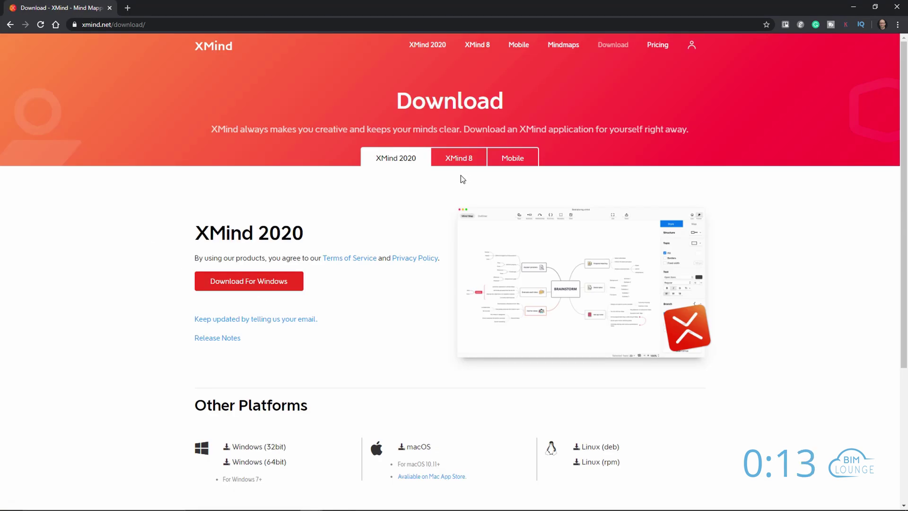
pyautogui.click(520, 160)
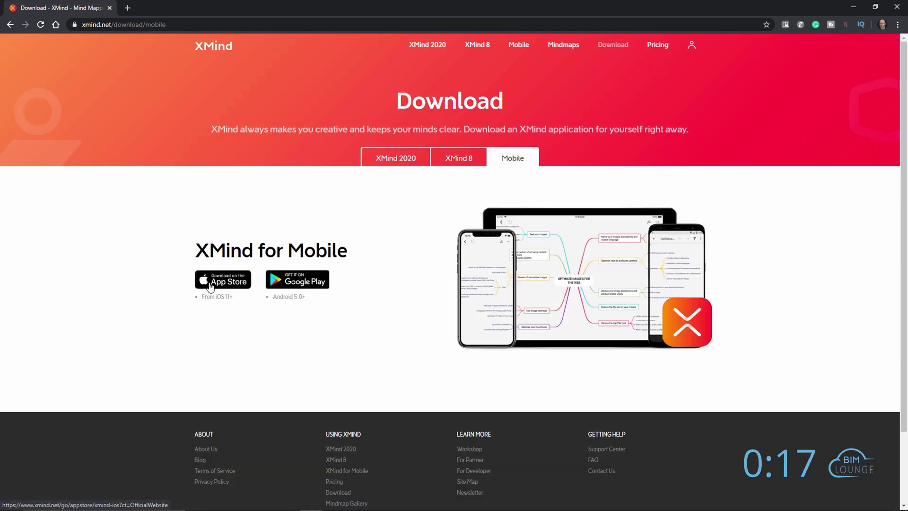
pyautogui.hotkey('alt', 'Left')
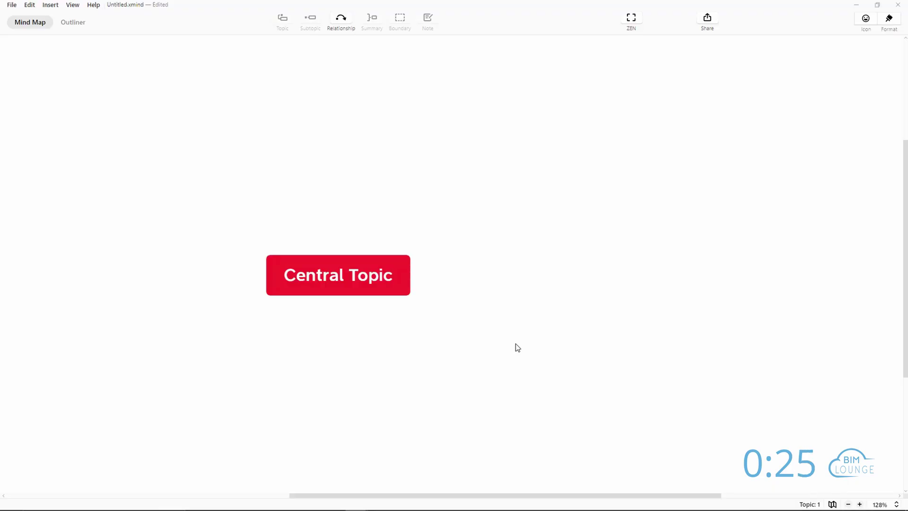
pyautogui.click(343, 293)
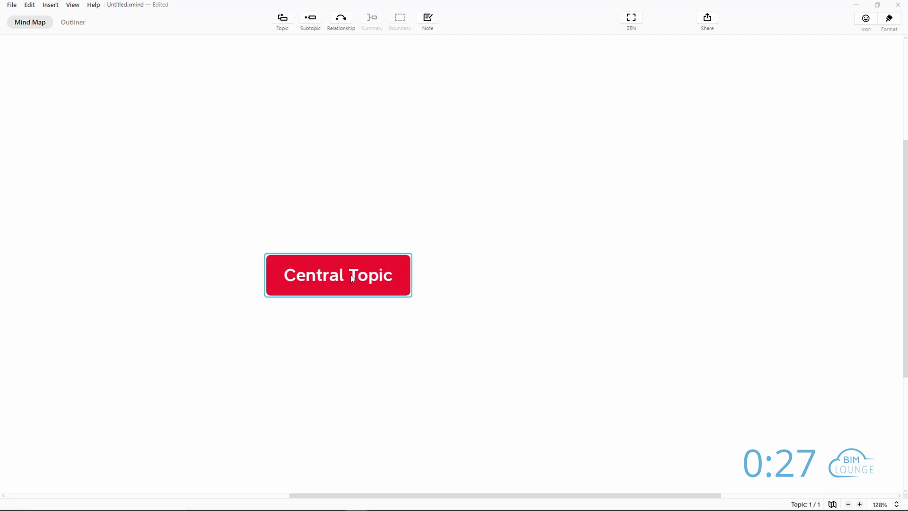
pyautogui.click(280, 19)
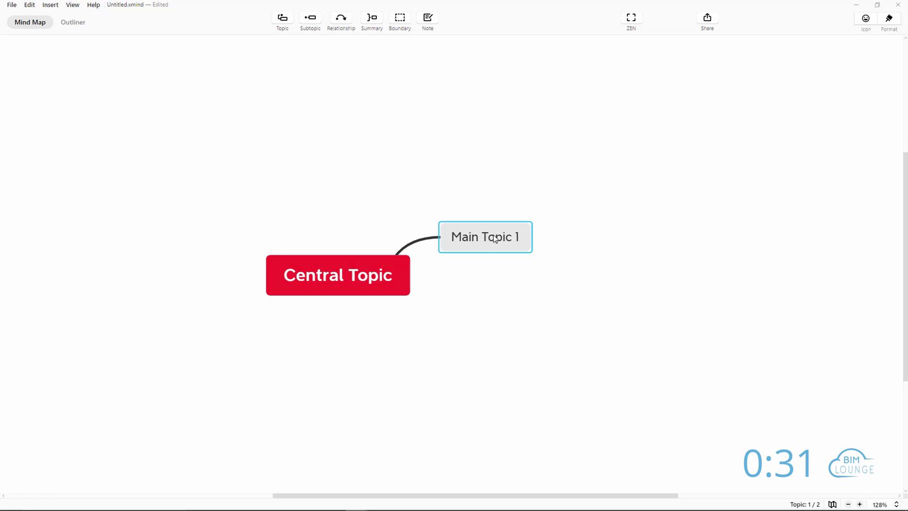
pyautogui.click(288, 22)
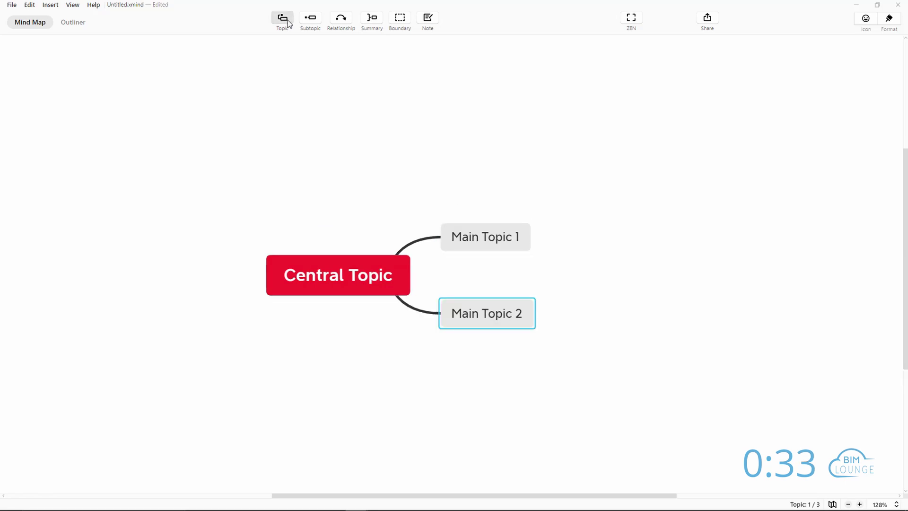
pyautogui.click(469, 235)
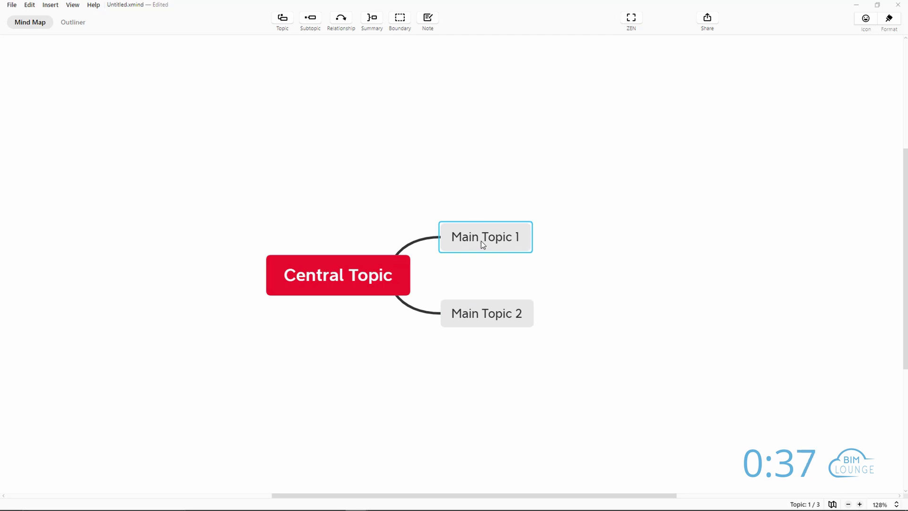
pyautogui.click(311, 18)
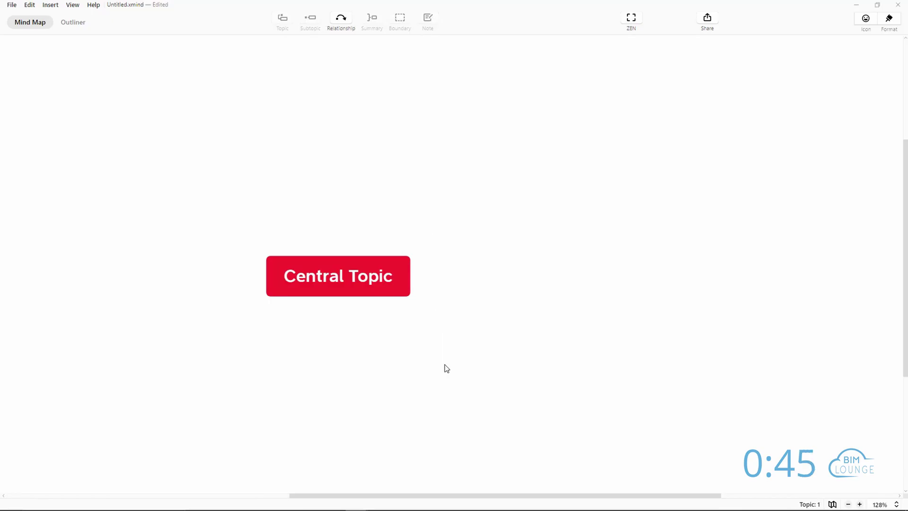
# - Add Main Topics 1–6 around Central Topic, with Subtopic 1 under Main Topic 2
pyautogui.click(388, 285)
pyautogui.press('Return')
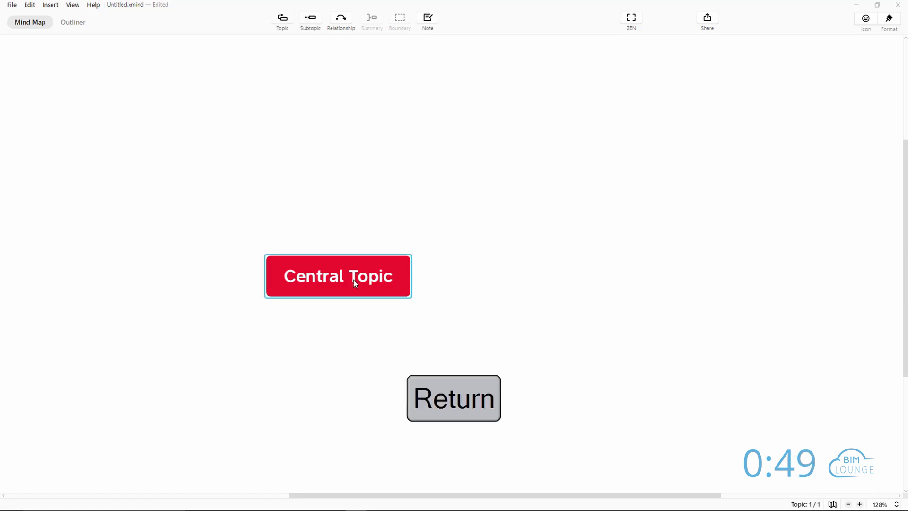
pyautogui.press('Return')
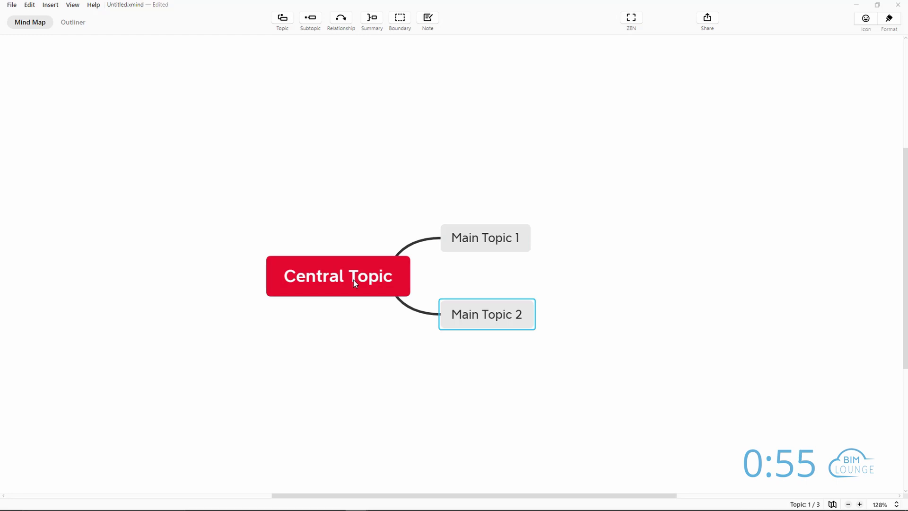
pyautogui.press('Tab')
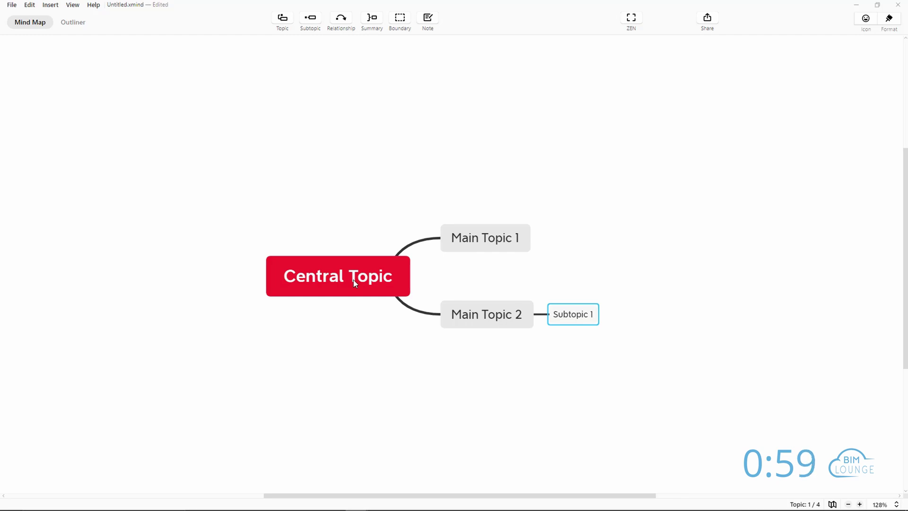
pyautogui.click(479, 319)
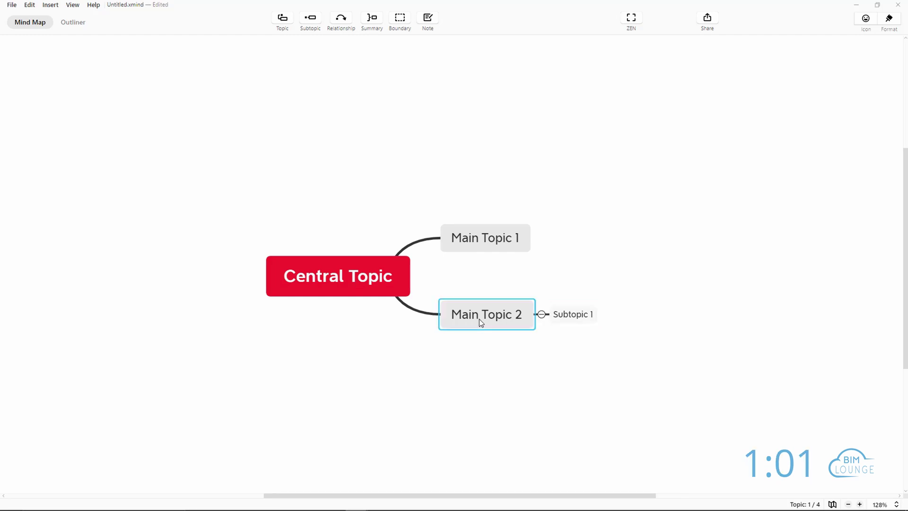
pyautogui.press('Return')
pyautogui.press('Return')
pyautogui.press('Return')
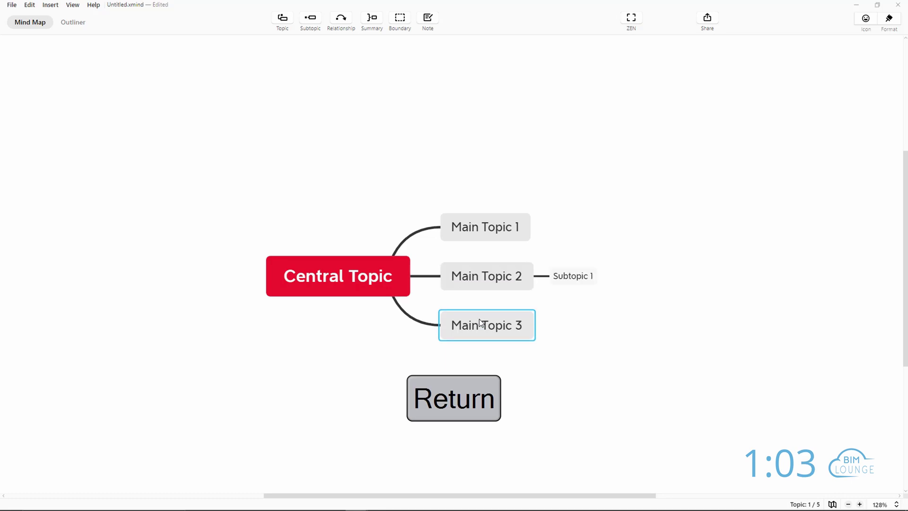
pyautogui.press('Return')
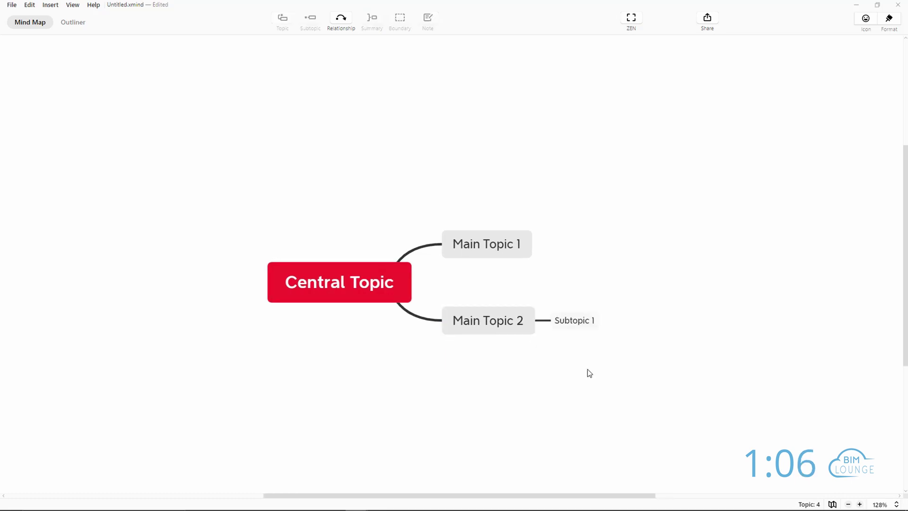
# - Drag Subtopic 1 free below the map and add nested child subtopics beneath it
pyautogui.moveTo(573, 321); pyautogui.dragTo(412, 436)
pyautogui.press('Tab')
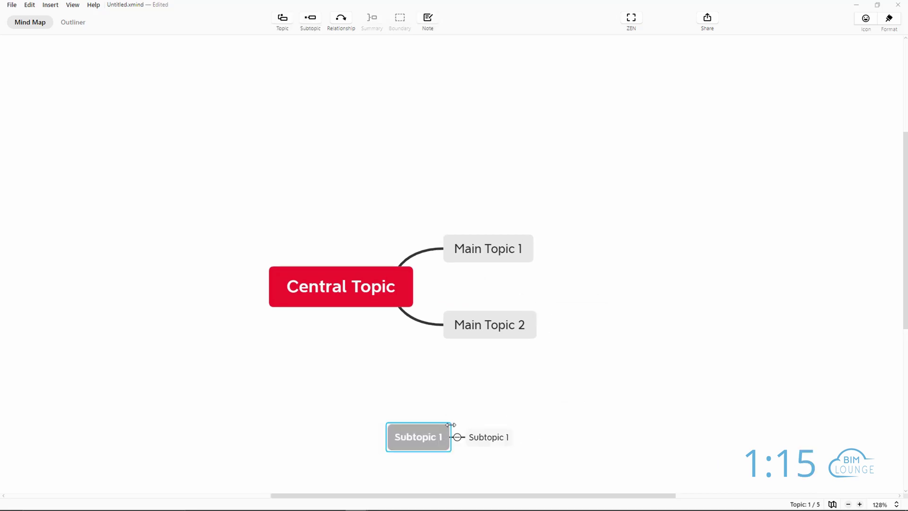
pyautogui.press('Tab')
pyautogui.press('Tab')
pyautogui.press('Tab')
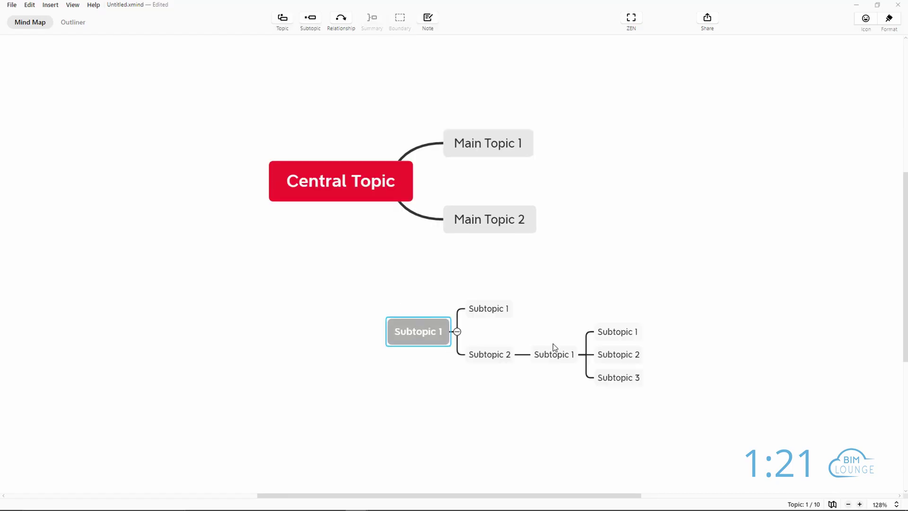
pyautogui.rightClick(413, 330)
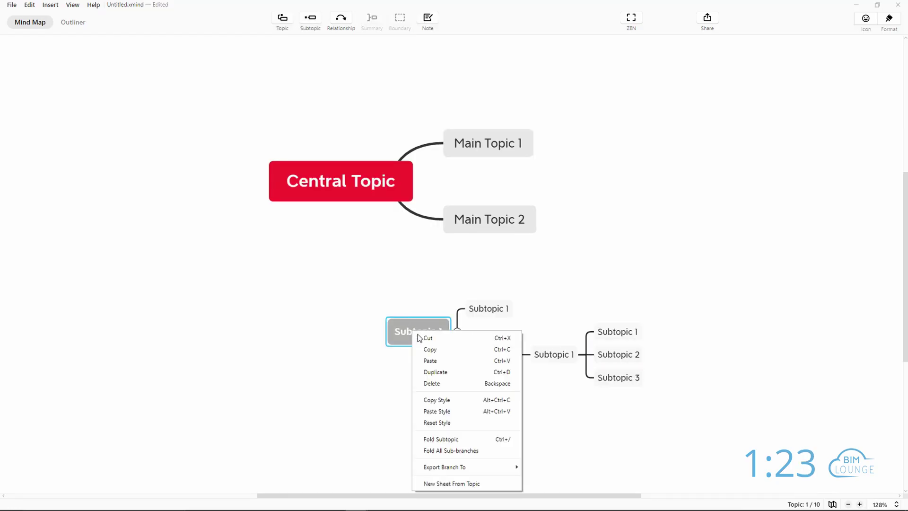
# - Duplicate the floating Subtopic 1 branch so a copy sits below it
pyautogui.click(436, 373)
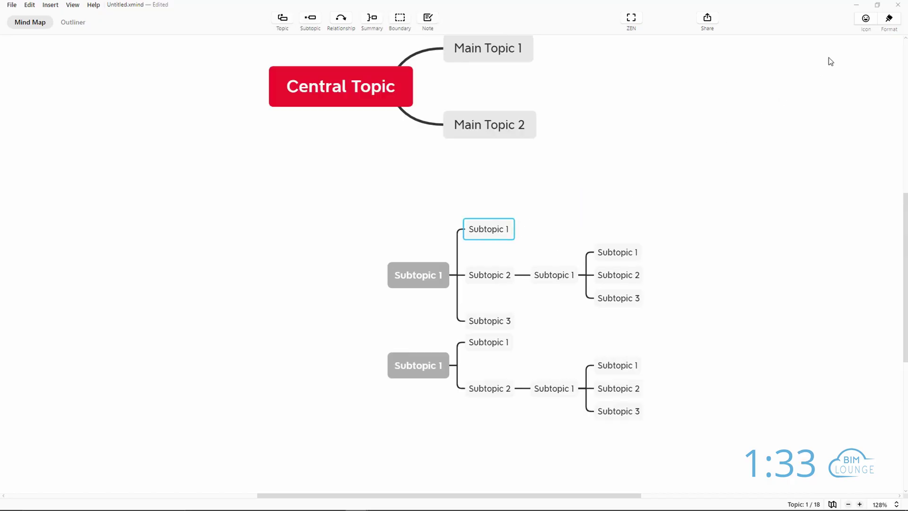
pyautogui.click(889, 19)
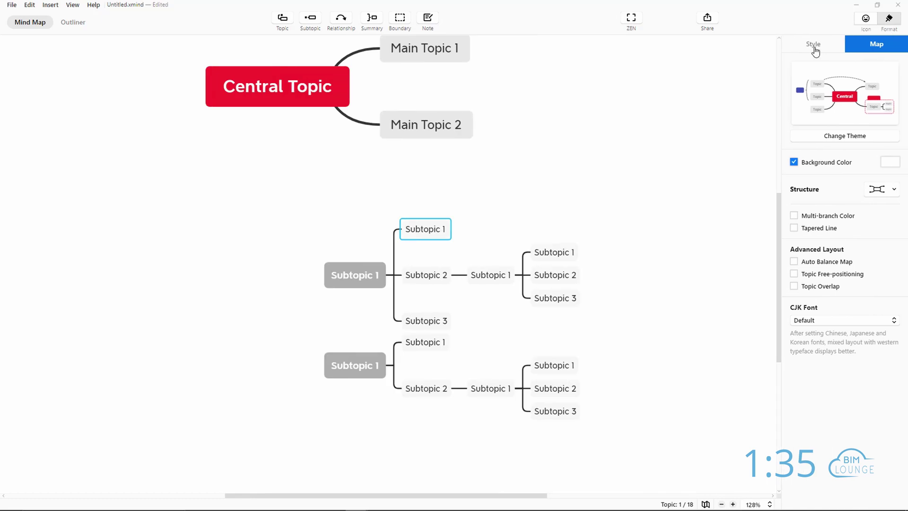
# - Set the selected Subtopic 1's text colour to red, then close the Format panel
pyautogui.click(814, 47)
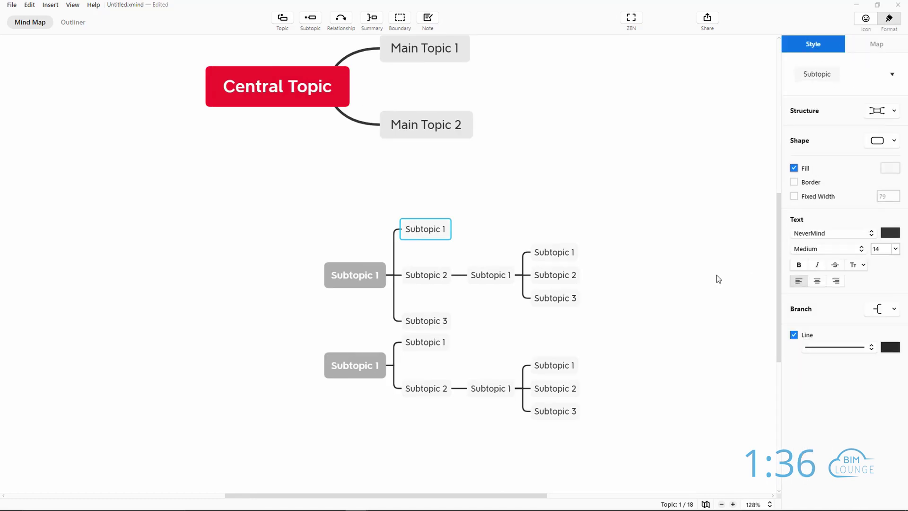
pyautogui.click(894, 237)
pyautogui.click(894, 237)
pyautogui.click(774, 227)
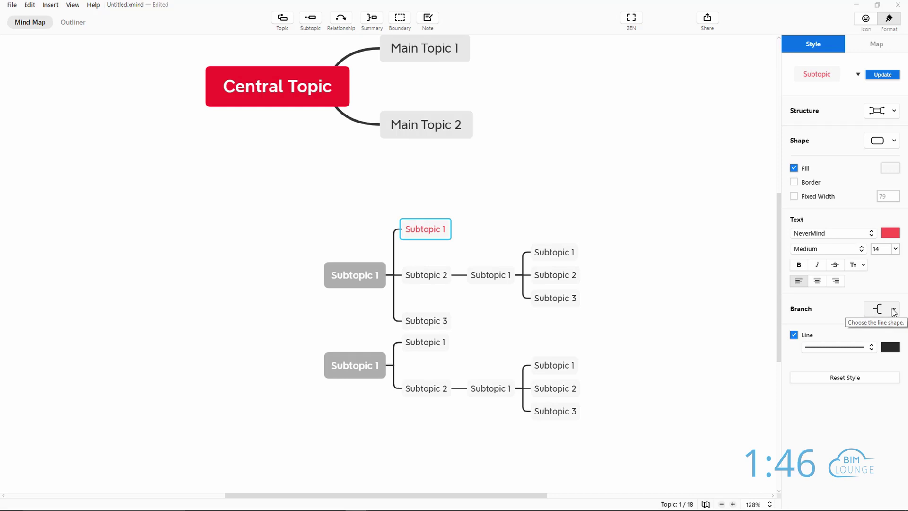
pyautogui.click(701, 203)
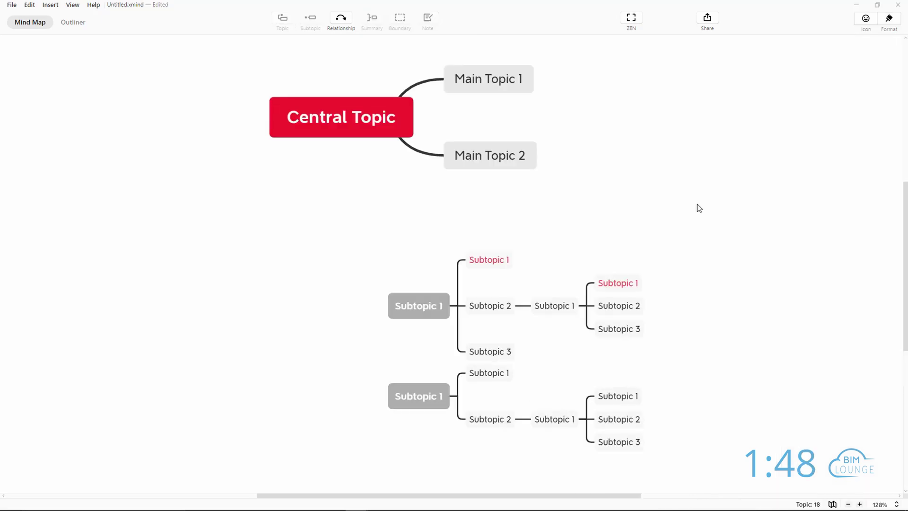
pyautogui.click(889, 19)
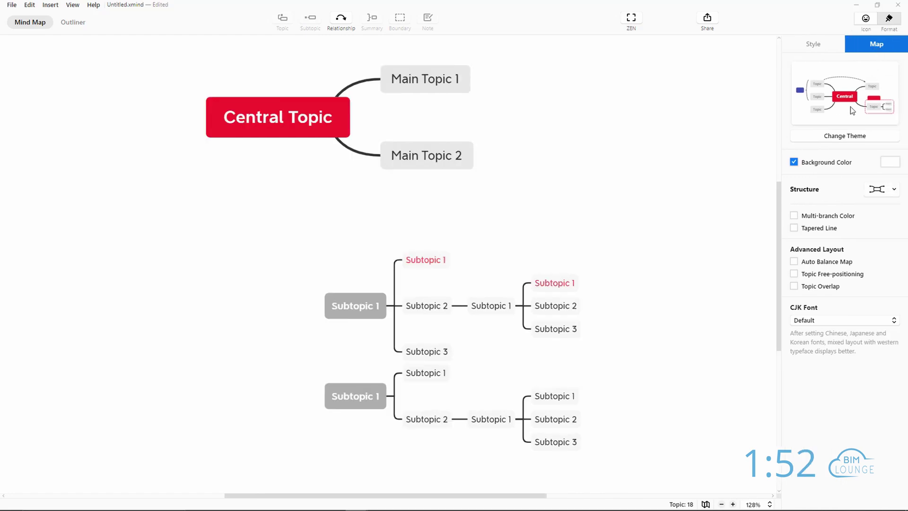
pyautogui.click(842, 135)
pyautogui.scroll(-5, 714, 164)
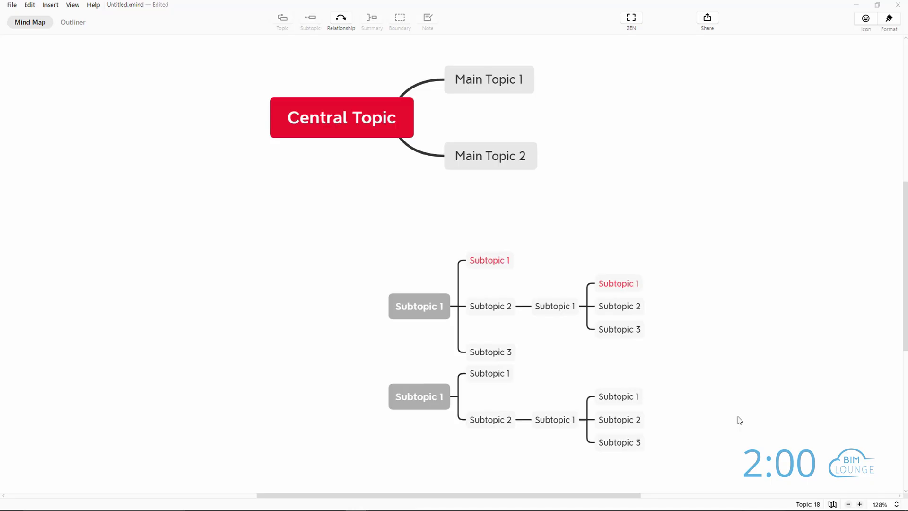
# - Change the lower floating Subtopic 1's structure to Org Chart, then to Fishbone
pyautogui.click(421, 398)
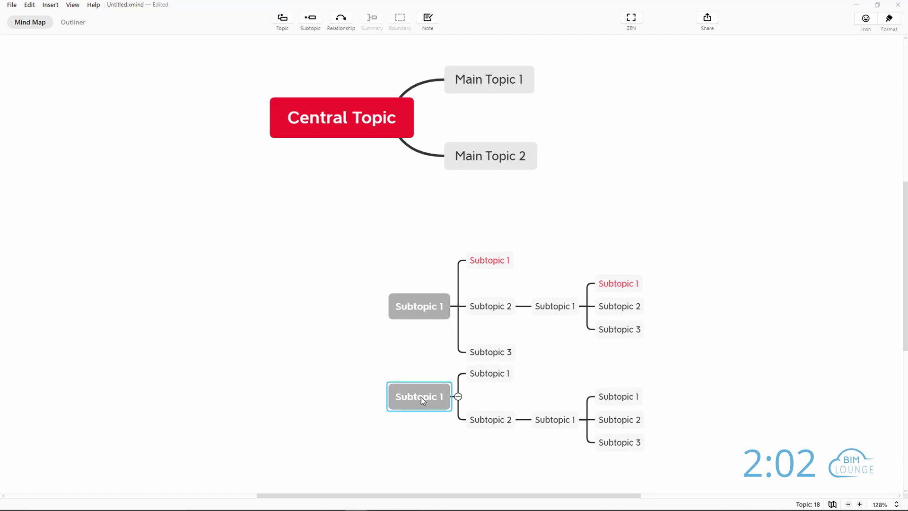
pyautogui.click(895, 20)
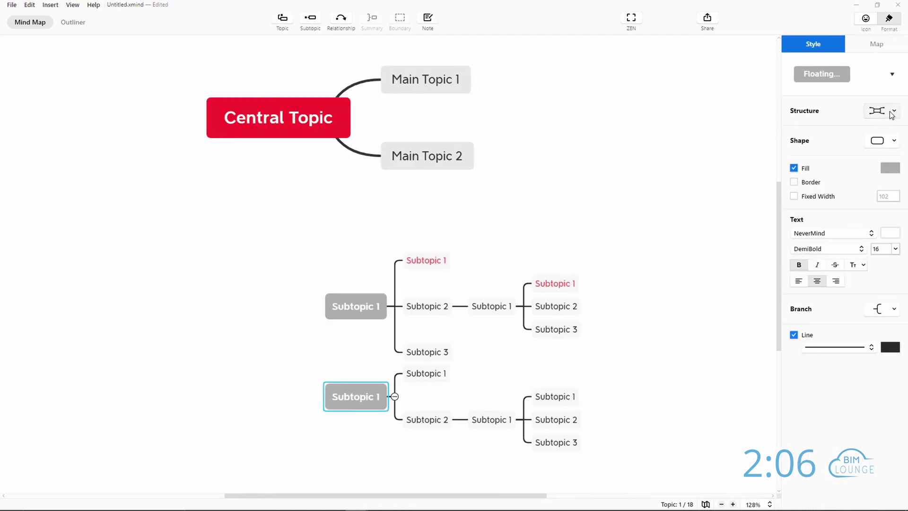
pyautogui.click(893, 111)
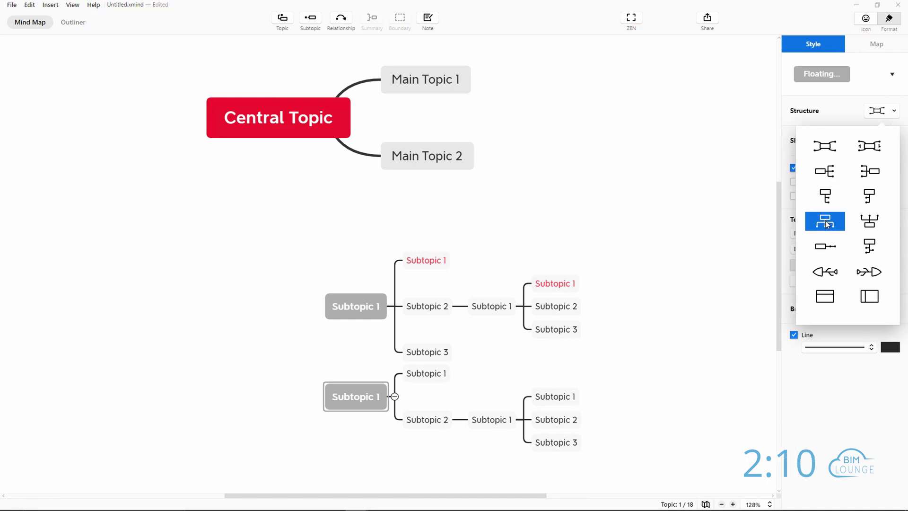
pyautogui.click(825, 221)
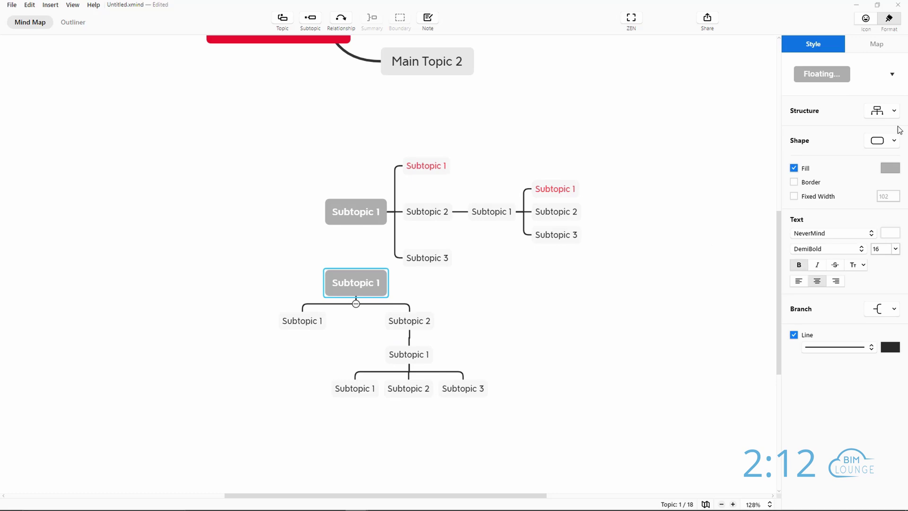
pyautogui.click(889, 113)
pyautogui.click(824, 269)
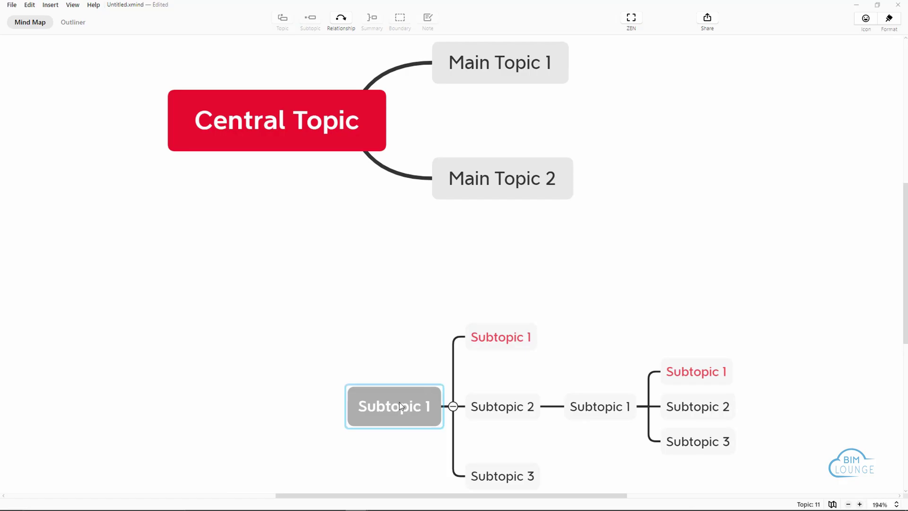
# - Attach the floating Subtopic 1 branch to Main Topic 2
pyautogui.moveTo(399, 406); pyautogui.dragTo(594, 190)
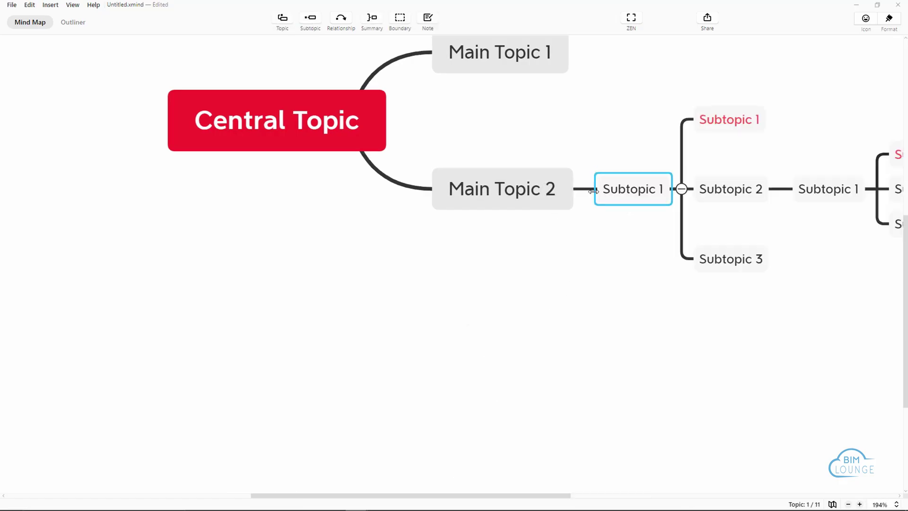
pyautogui.scroll(2, 591, 234)
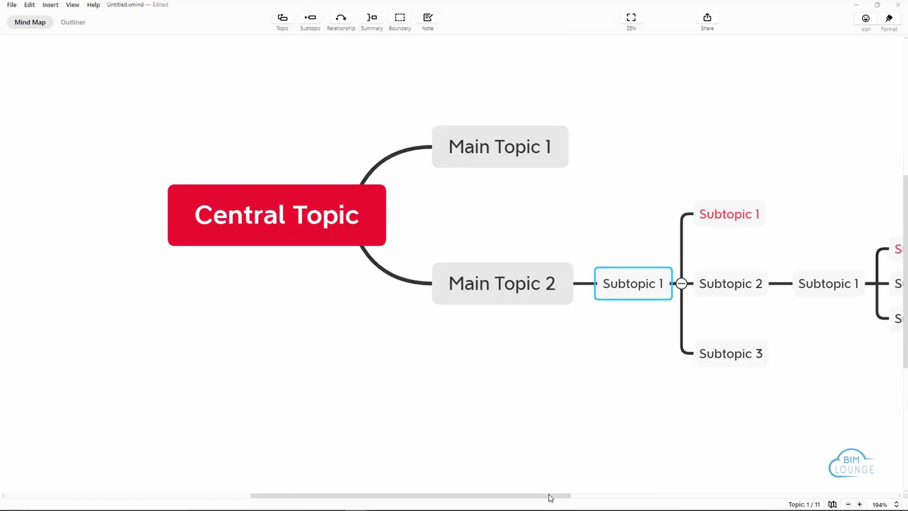
pyautogui.moveTo(549, 497); pyautogui.dragTo(610, 496)
pyautogui.click(575, 367)
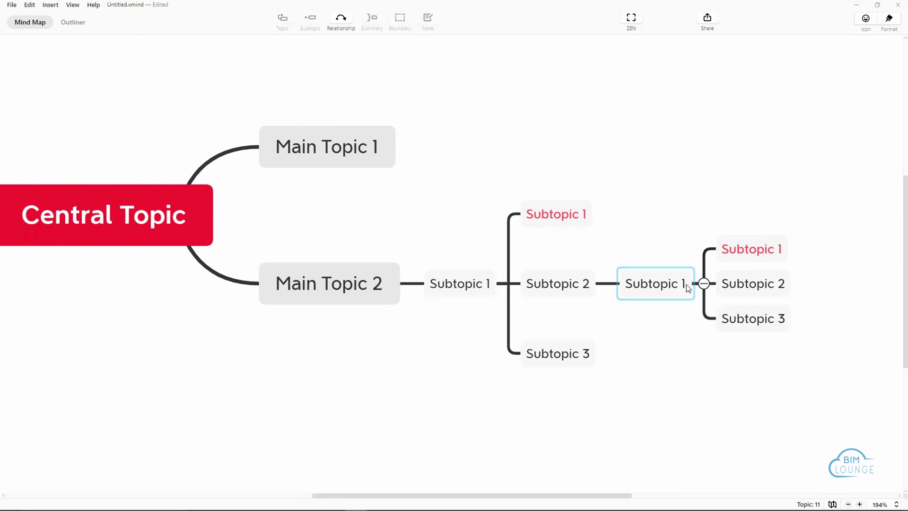
# - Collapse and re-expand the branches under Main Topic 2, then delete Subtopic 1
pyautogui.click(703, 285)
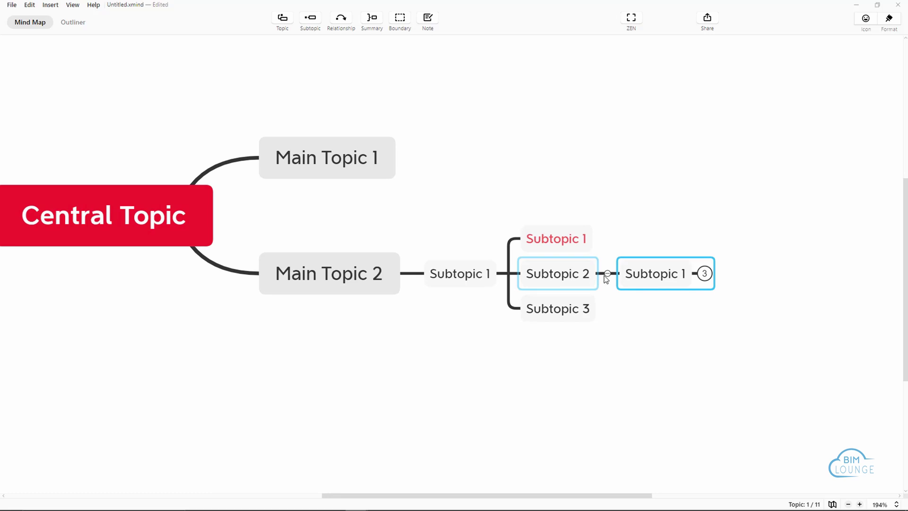
pyautogui.click(608, 274)
pyautogui.click(504, 273)
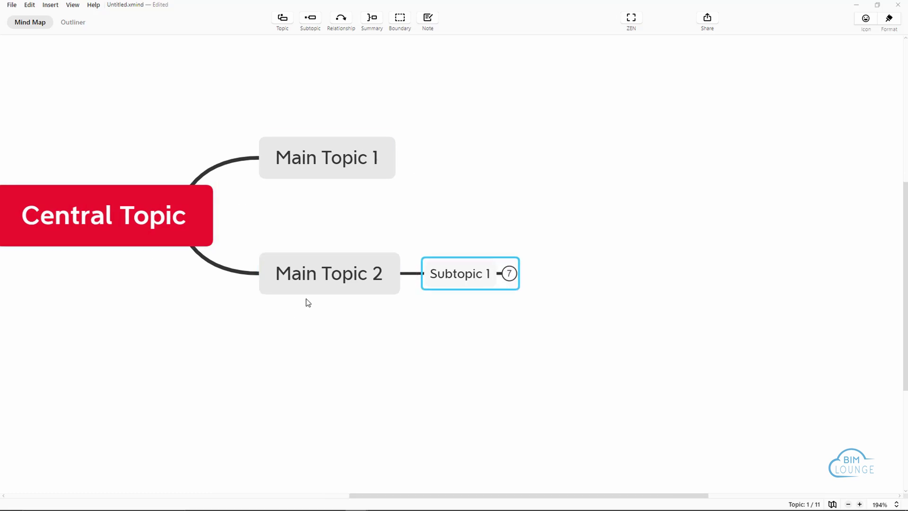
pyautogui.click(411, 274)
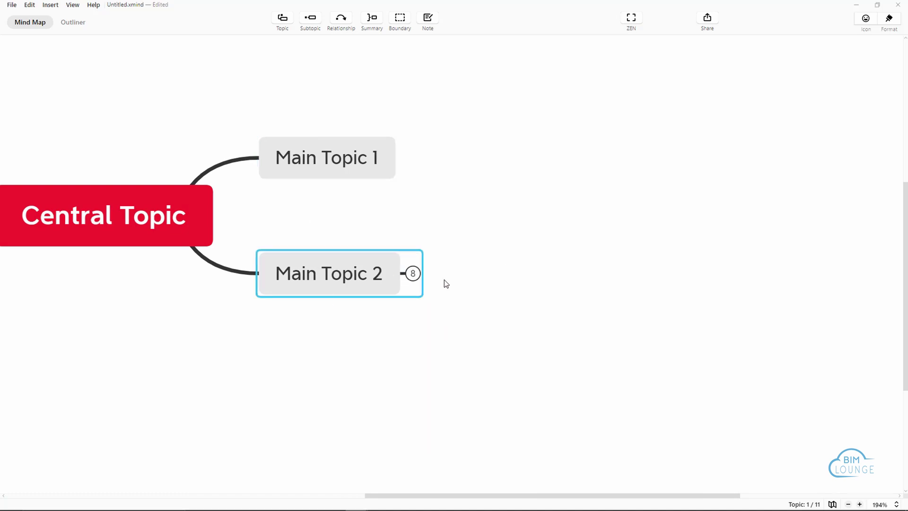
pyautogui.click(412, 274)
pyautogui.click(508, 274)
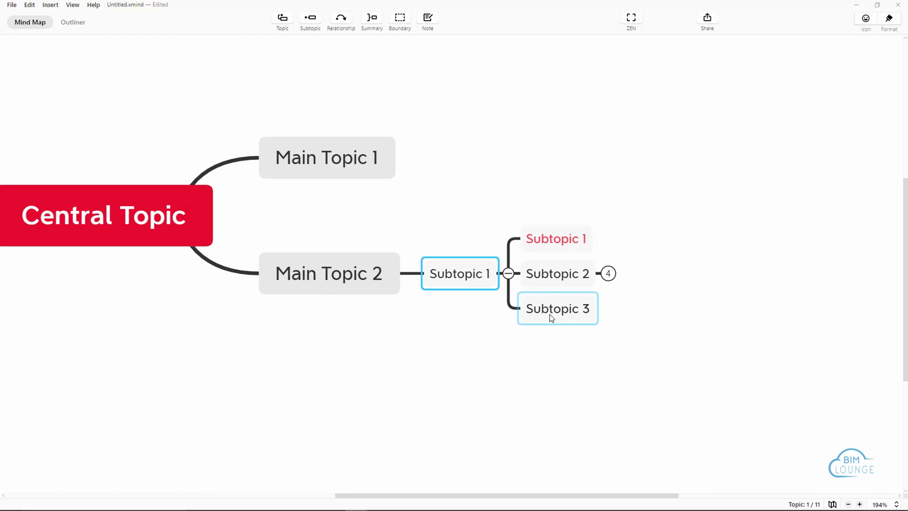
pyautogui.press('Delete')
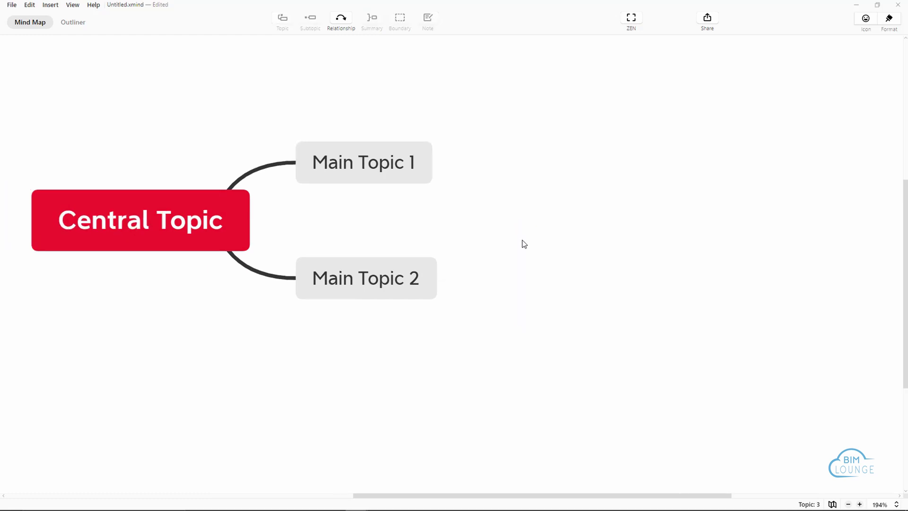
# - Add Subtopics 1–4 under Main Topic 1 and under Main Topic 2
pyautogui.click(387, 162)
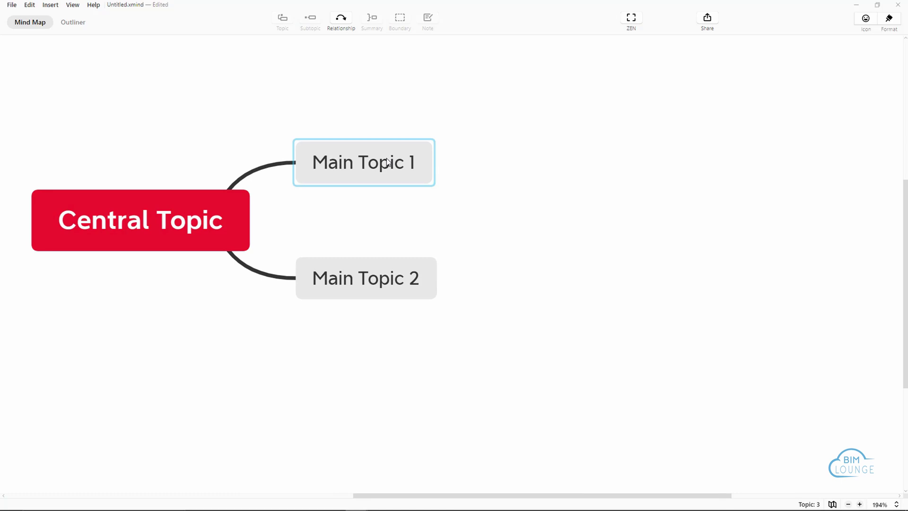
pyautogui.press('Tab')
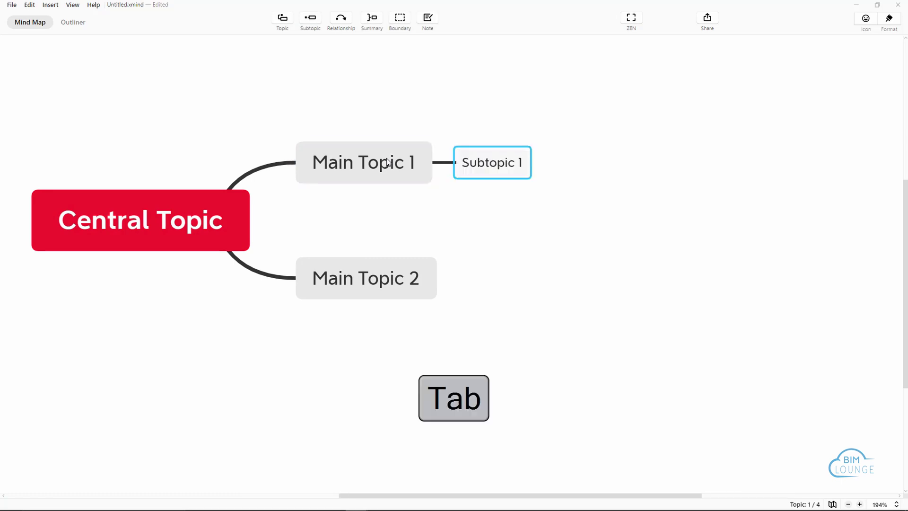
pyautogui.press('Return')
pyautogui.press('Return')
pyautogui.press('Return')
pyautogui.click(356, 279)
pyautogui.press('Tab')
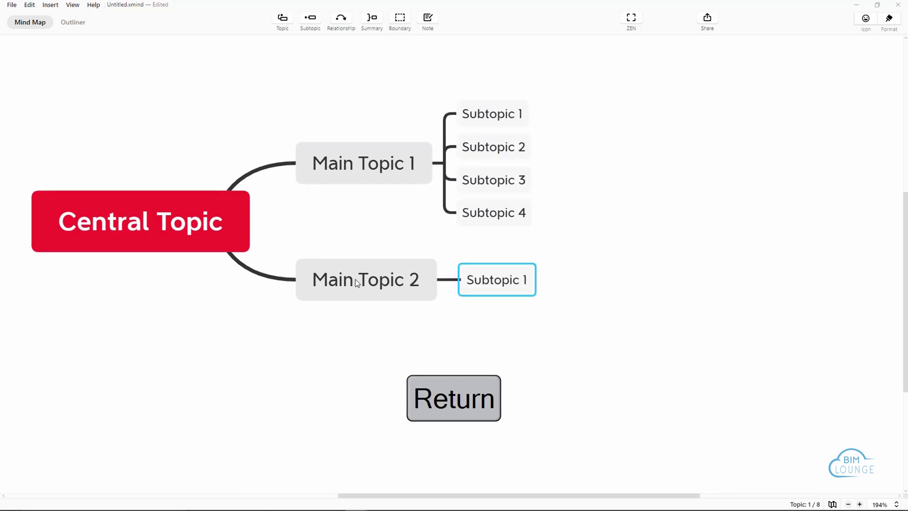
pyautogui.press('Return')
pyautogui.press('Return')
pyautogui.press('Return')
pyautogui.click(623, 236)
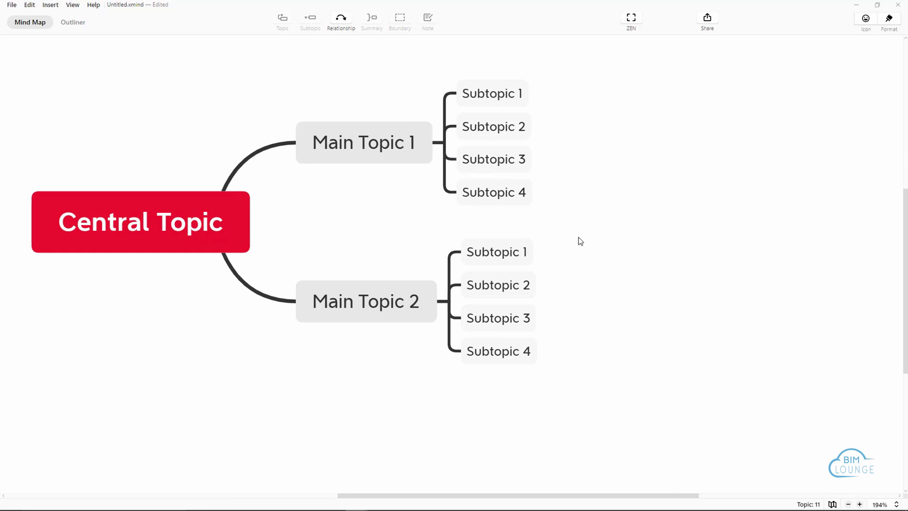
pyautogui.hotkey('ctrl', 'z')
pyautogui.hotkey('ctrl', 'z')
pyautogui.hotkey('ctrl', 'z')
pyautogui.hotkey('ctrl', 'z')
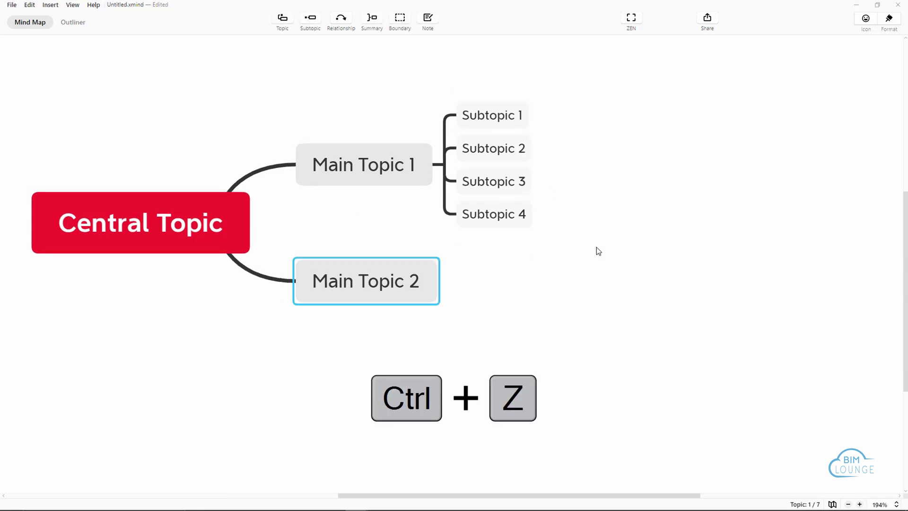
pyautogui.hotkey('ctrl', 'z')
pyautogui.hotkey('ctrl', 'z')
pyautogui.hotkey('ctrl', 'z')
pyautogui.hotkey('ctrl', 'z')
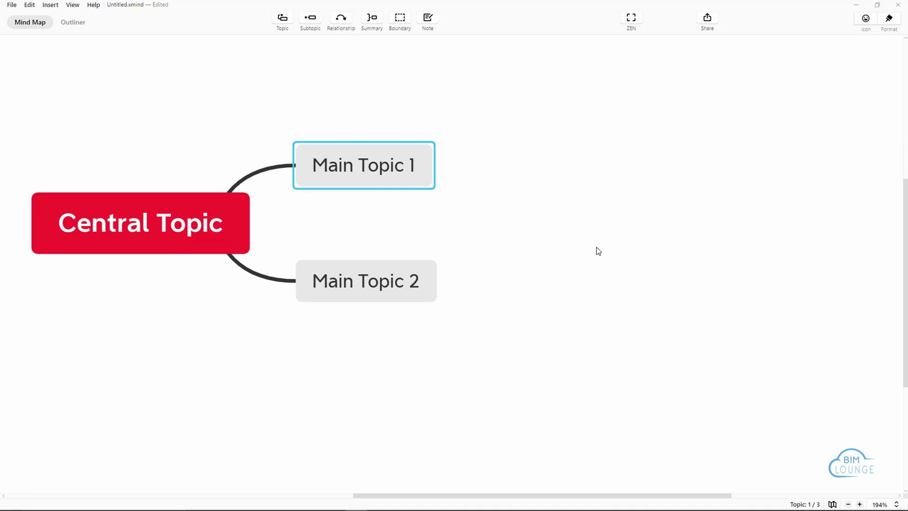
pyautogui.hotkey('ctrl', 'y')
pyautogui.hotkey('ctrl', 'y')
pyautogui.hotkey('ctrl', 'y')
pyautogui.hotkey('ctrl', 'y')
pyautogui.hotkey('ctrl', 'y')
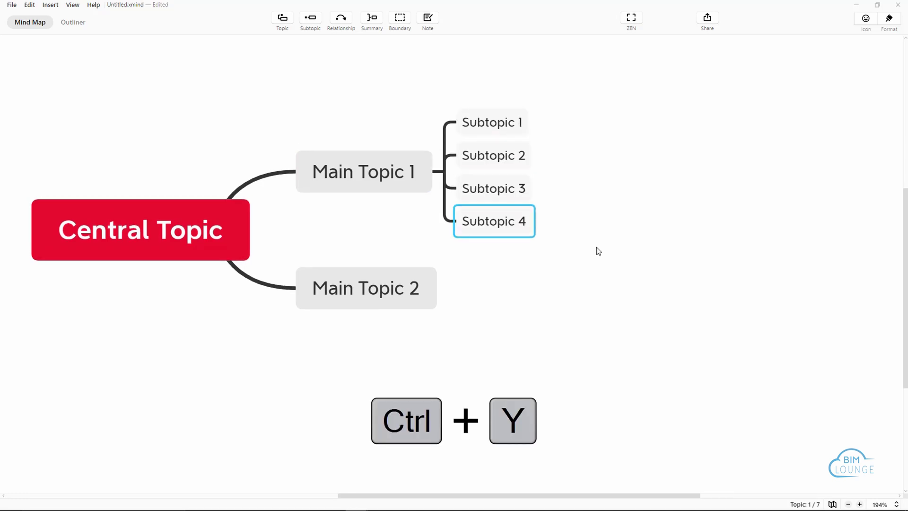
pyautogui.hotkey('ctrl', 'y')
pyautogui.hotkey('ctrl', 'y')
pyautogui.hotkey('ctrl', 'y')
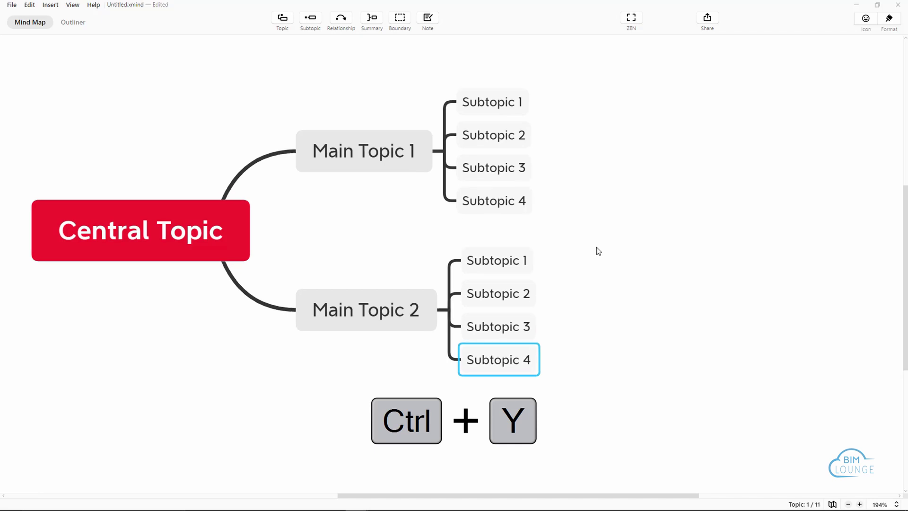